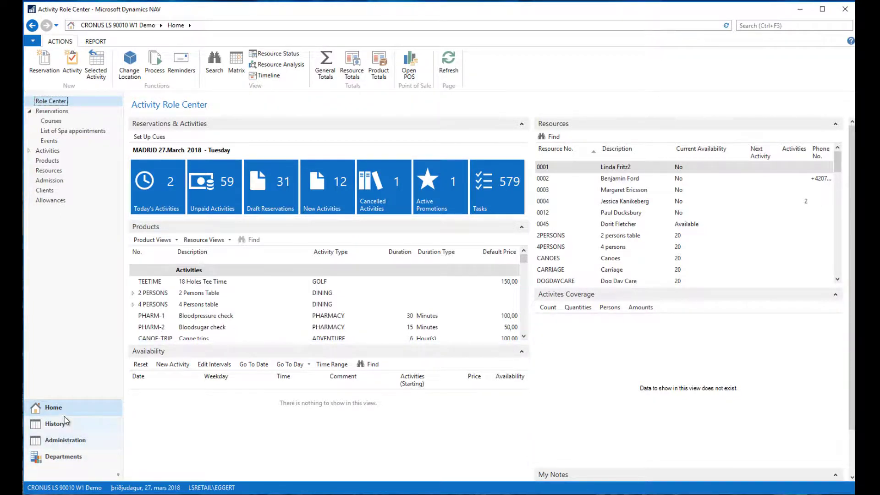
Step: Open LS Activity Setup for editing, widen the card, and leave Web Logging at Full Logging
left_click(64, 443)
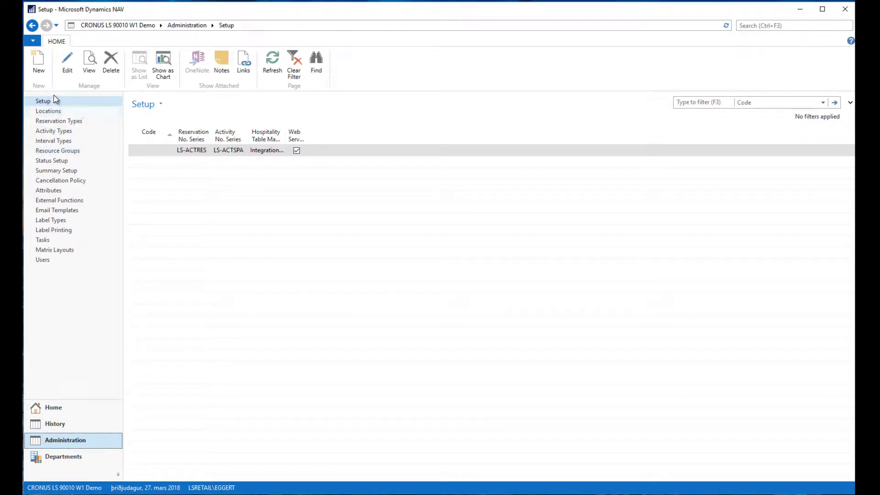
left_click(68, 62)
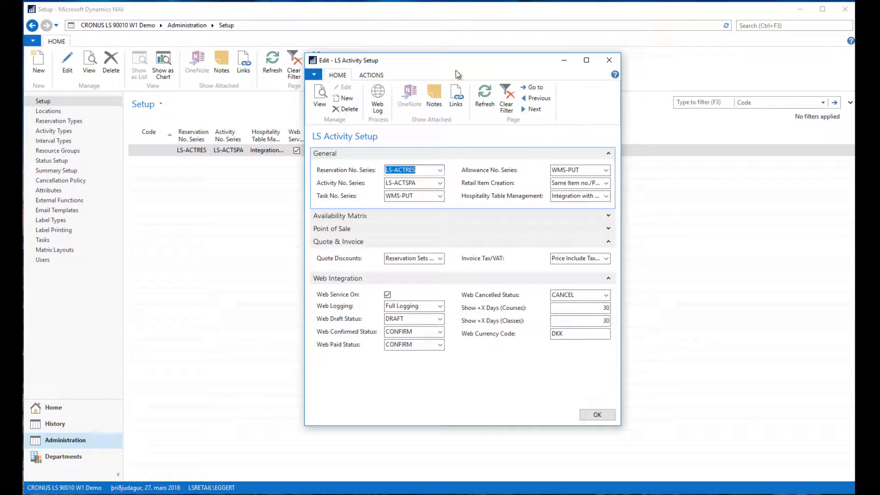
left_click_drag(470, 65, 424, 67)
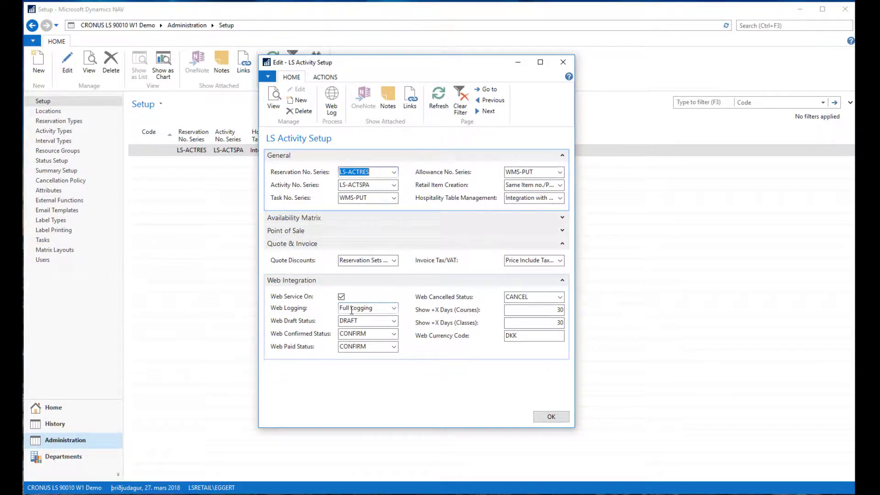
left_click_drag(576, 426, 593, 426)
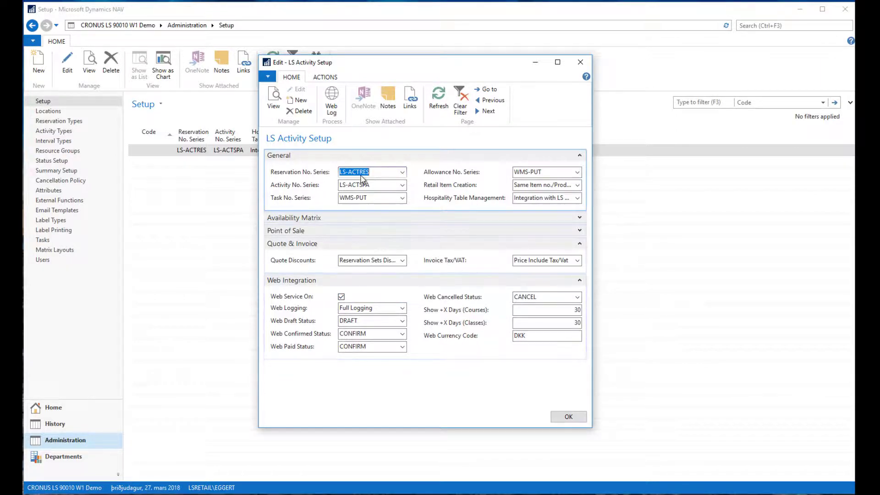
left_click(402, 309)
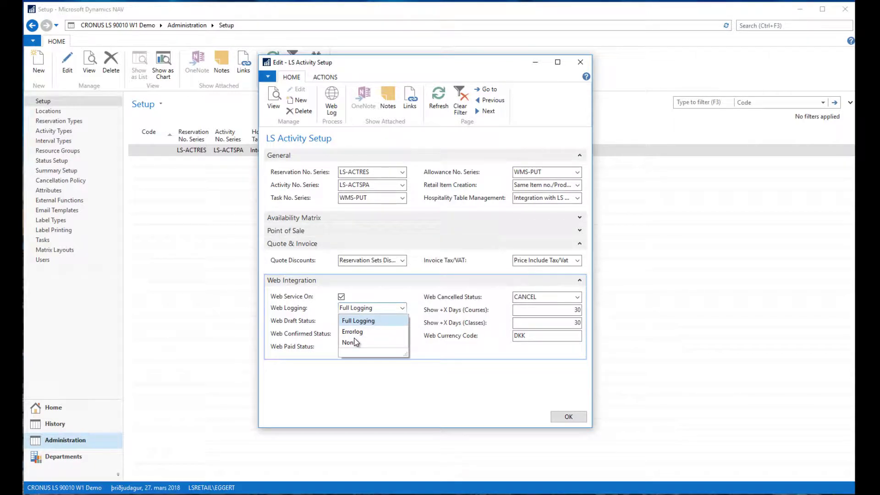
left_click(380, 300)
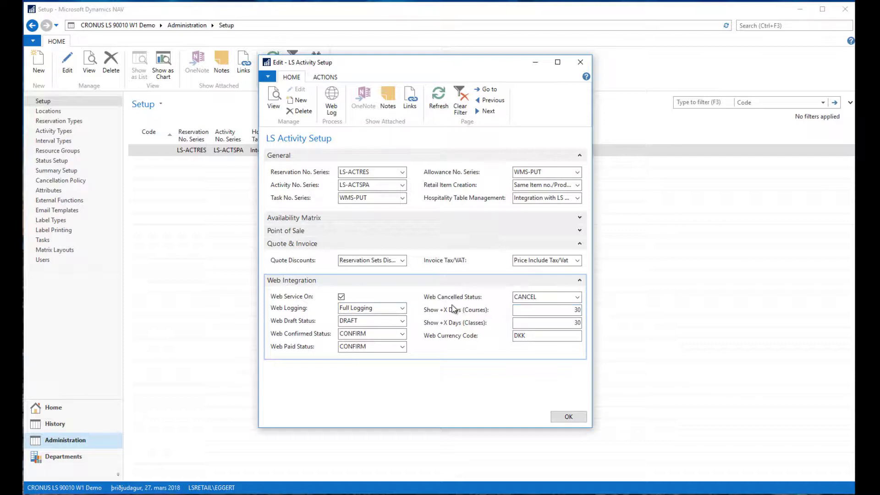
left_click(321, 324)
key("Tab")
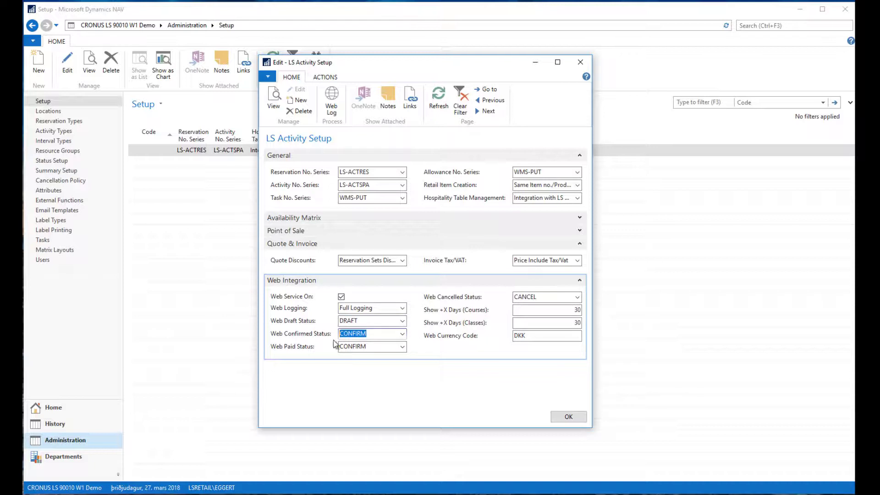
left_click(362, 321)
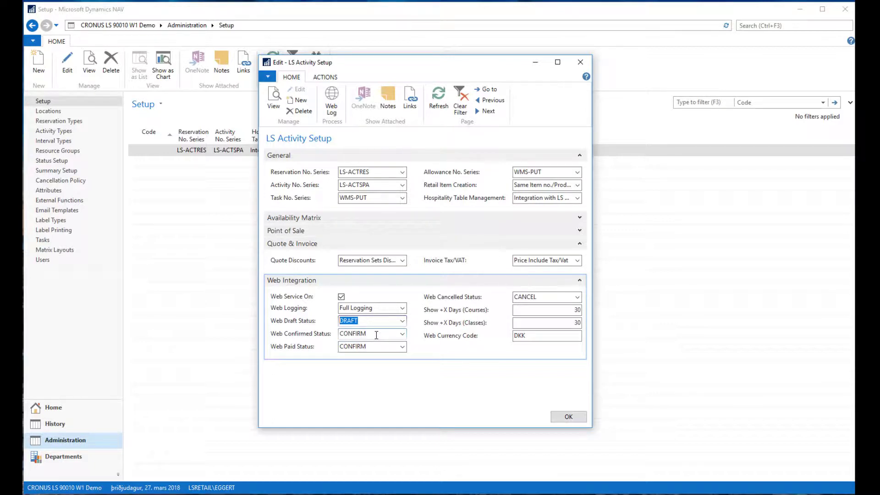
double_click(376, 335)
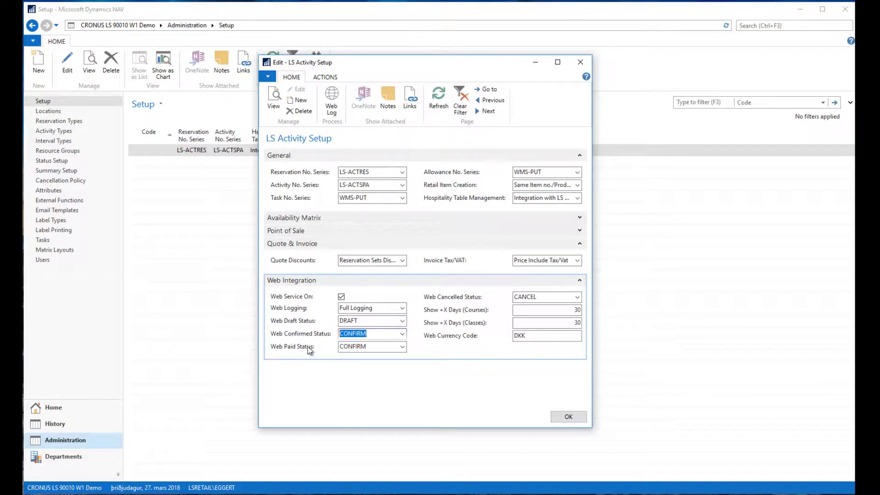
double_click(378, 347)
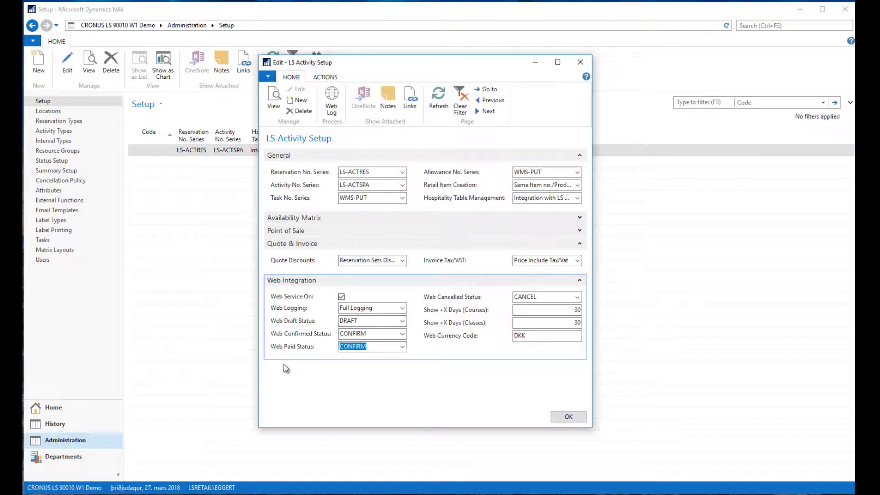
double_click(545, 298)
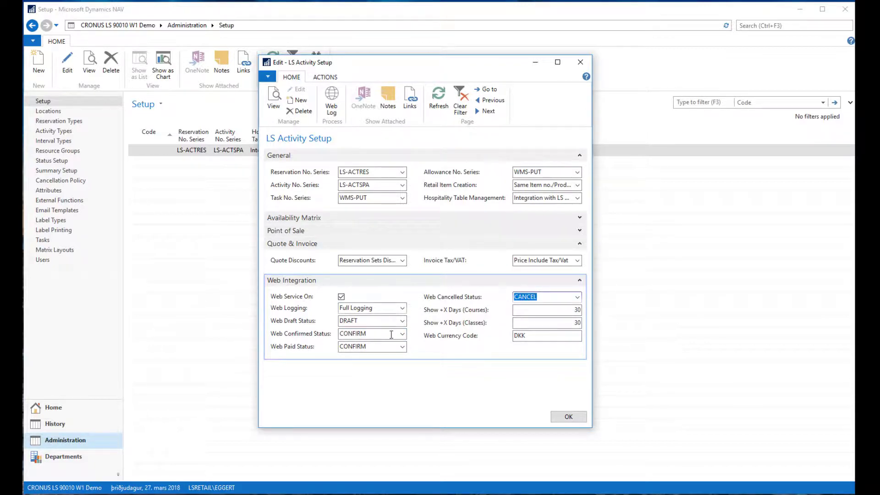
Step: Review Show +X Days and select DKK as the web currency code on LS Activity Setup
left_click(545, 311)
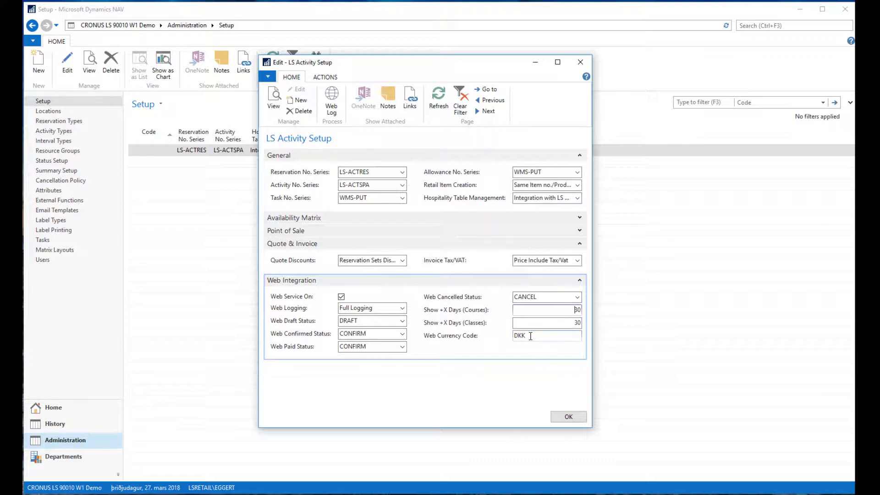
left_click_drag(530, 336, 510, 335)
left_click_drag(447, 64, 429, 68)
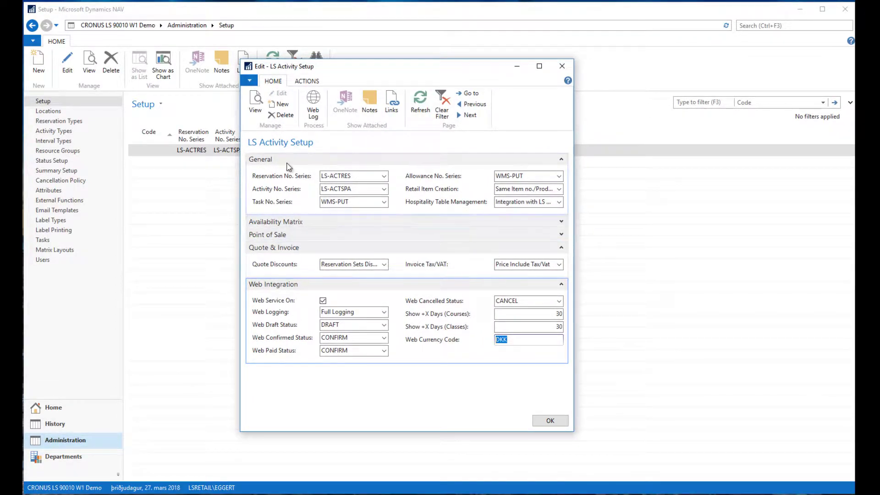
Step: Launch the Activity Web Log from the setup card's Web Log action
left_click(318, 104)
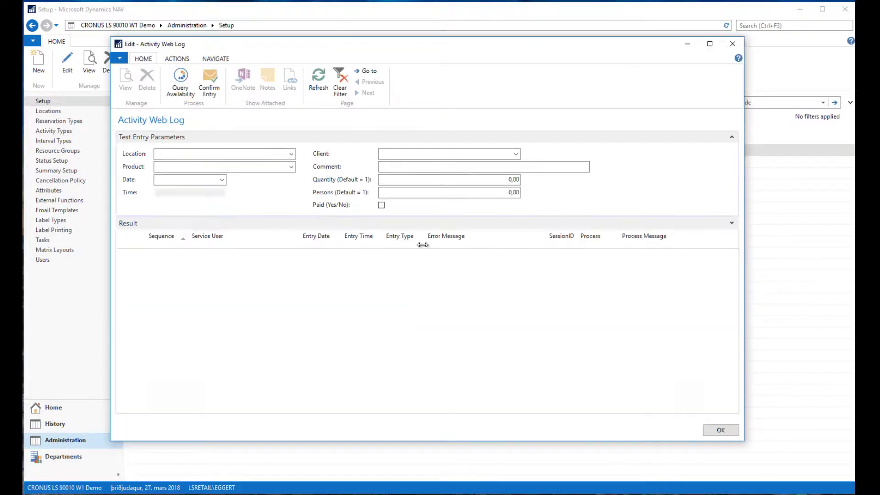
left_click_drag(490, 48, 509, 46)
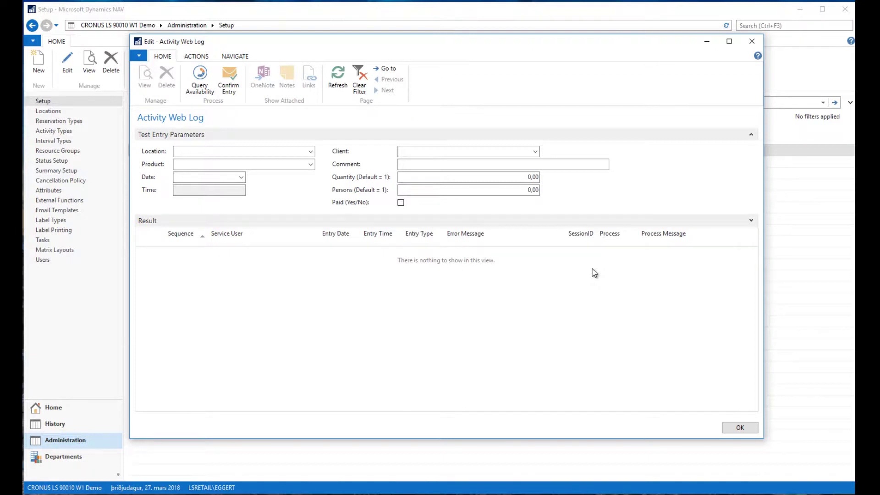
Step: Export the activity types upload file and review its XML
left_click(228, 57)
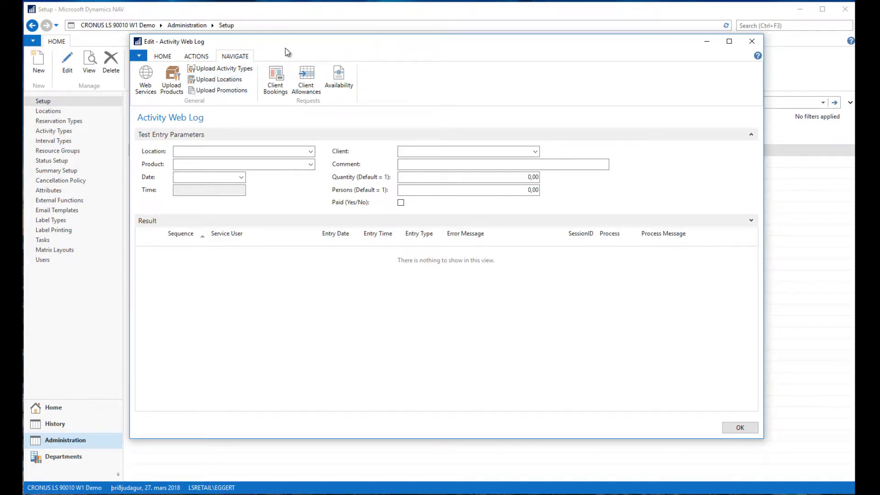
left_click_drag(309, 43, 314, 51)
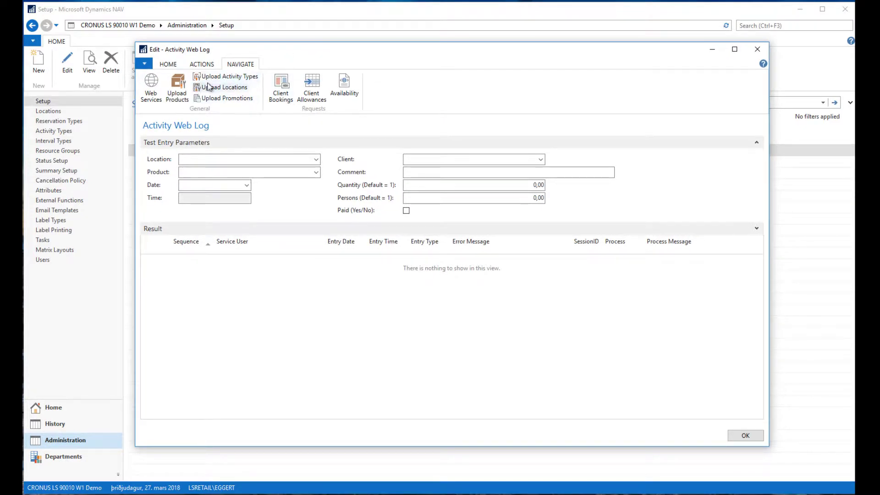
left_click(236, 76)
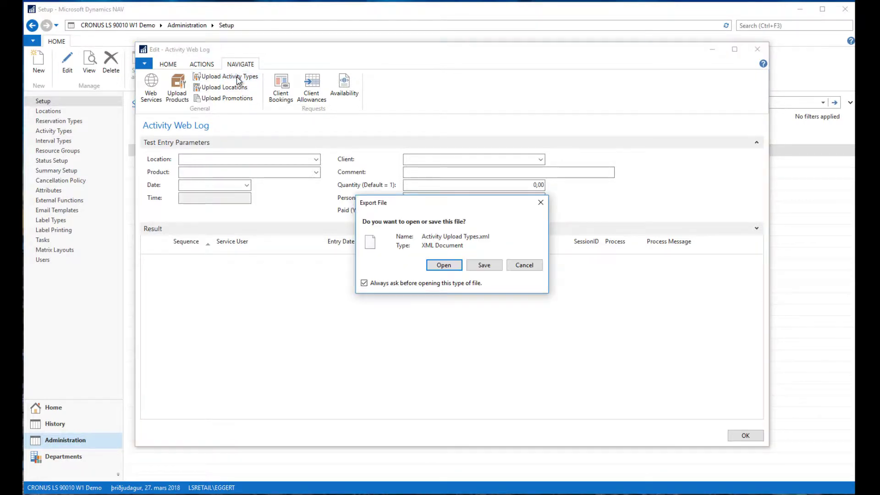
left_click(443, 265)
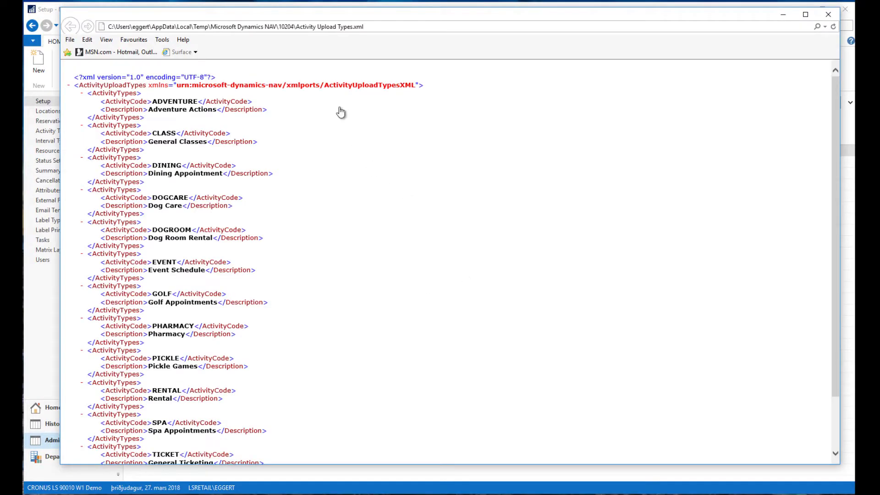
scroll(229, 295, "down", 2)
scroll(253, 271, "up", 2)
left_click(828, 15)
left_click(437, 246)
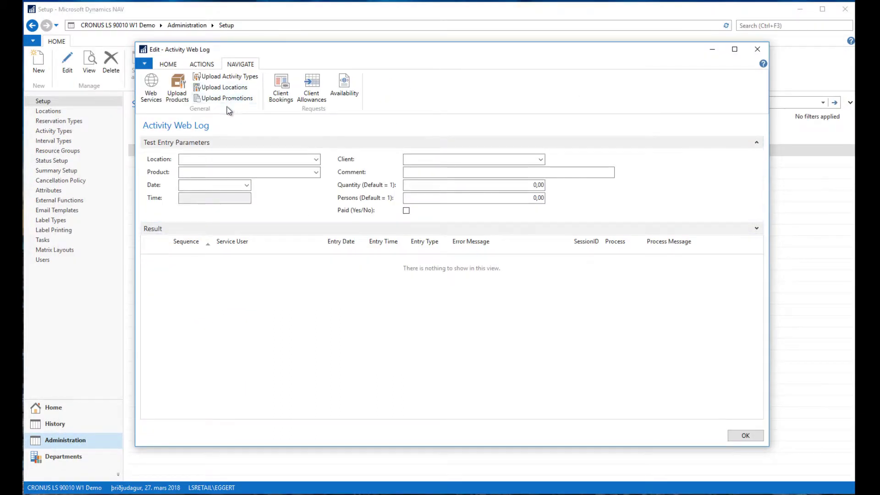
Step: Export the products upload file and review its XML
left_click(179, 87)
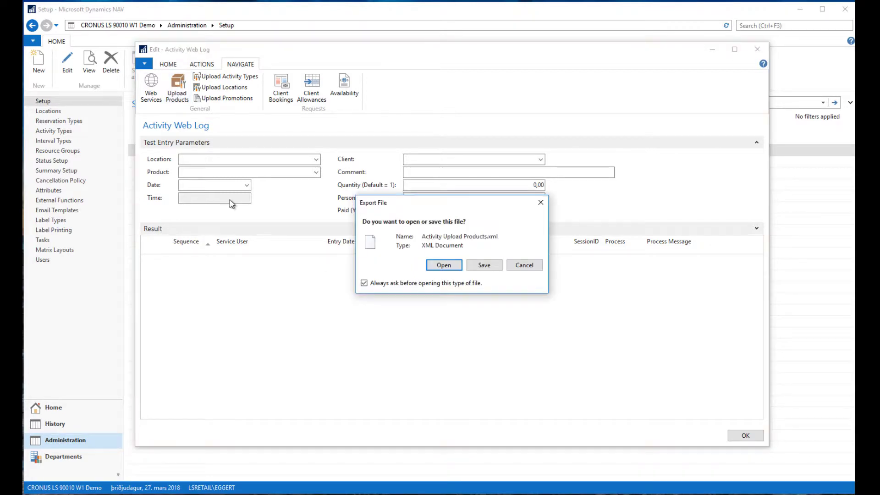
left_click(444, 266)
scroll(344, 245, "down", 4)
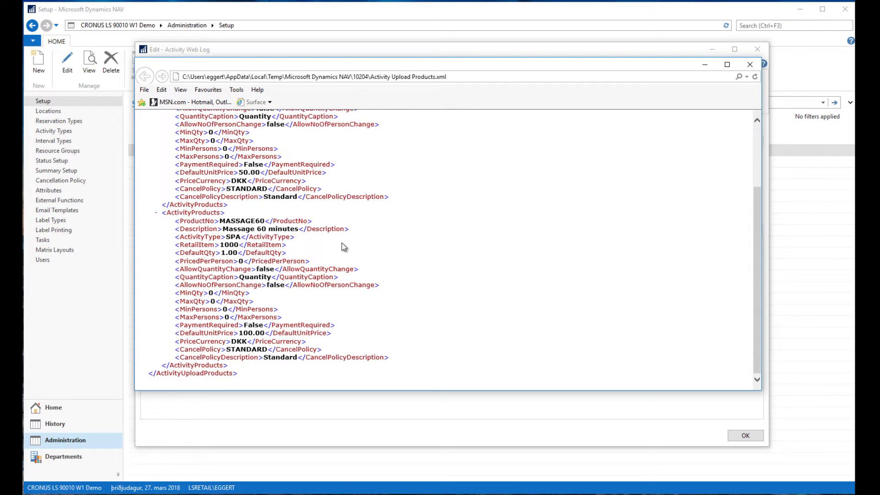
scroll(349, 279, "up", 4)
scroll(364, 204, "down", 4)
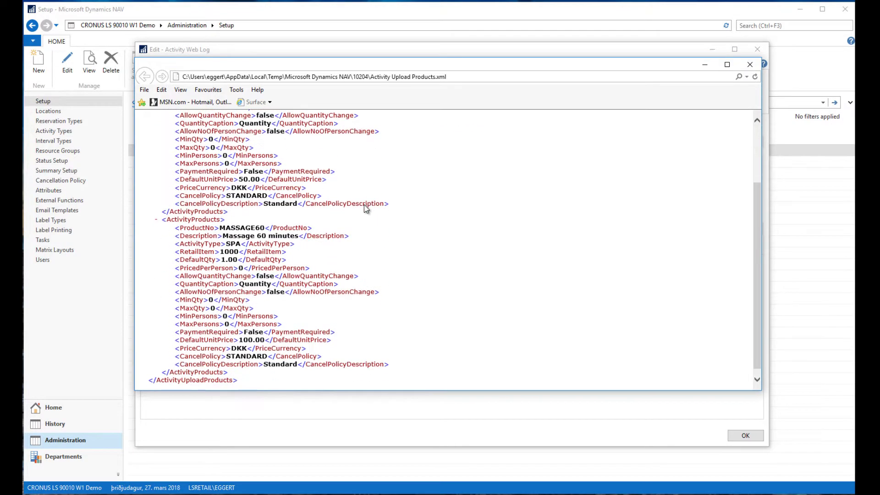
scroll(267, 341, "up", 5)
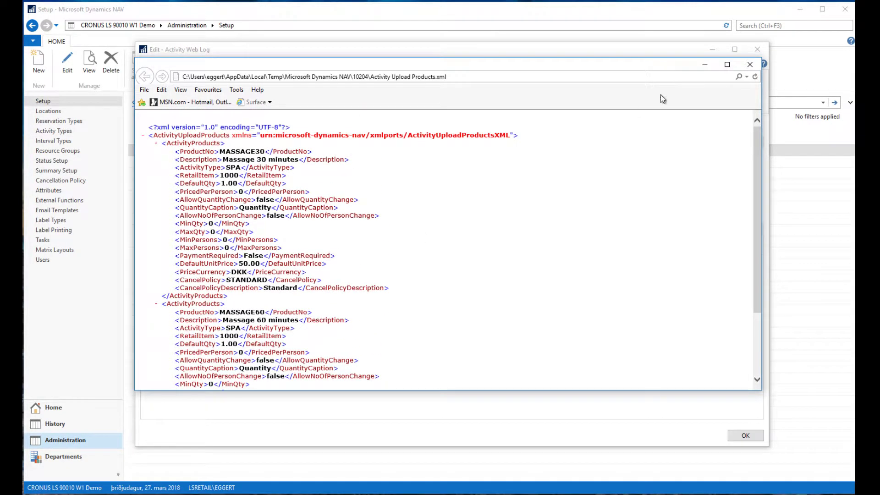
left_click(749, 64)
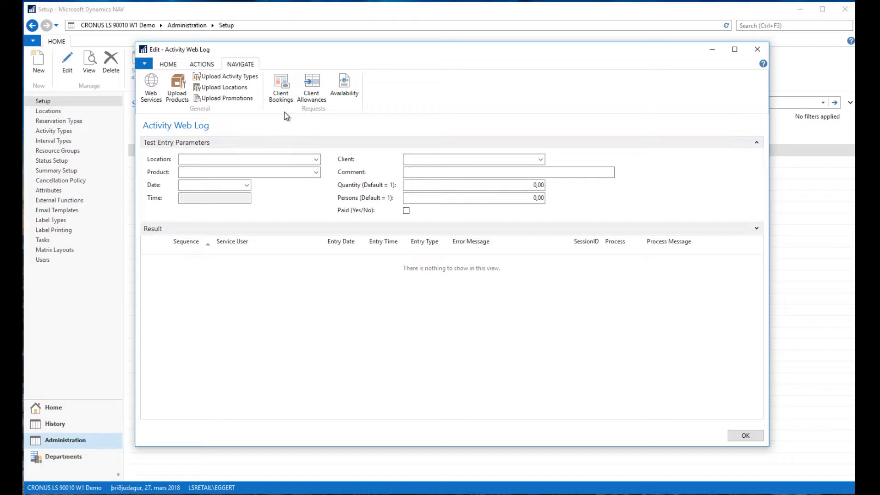
Step: Export the first member contact's client bookings and review the reservations XML
left_click(283, 88)
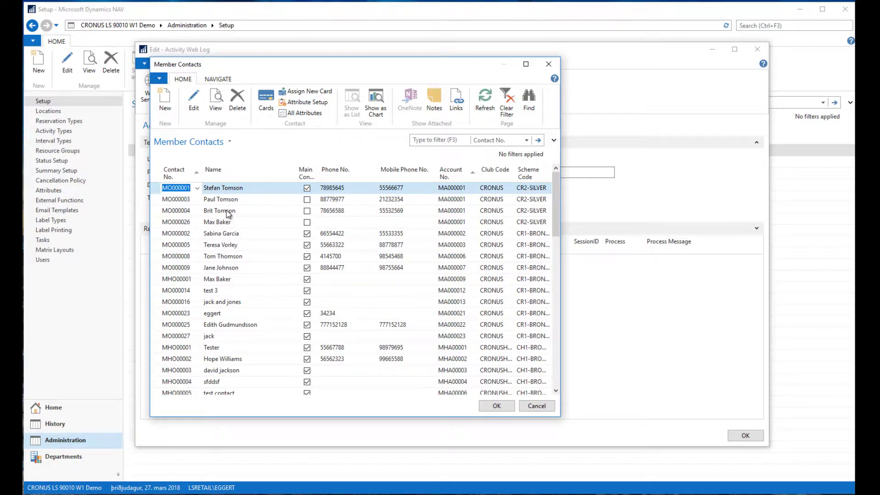
left_click(241, 191)
left_click(498, 406)
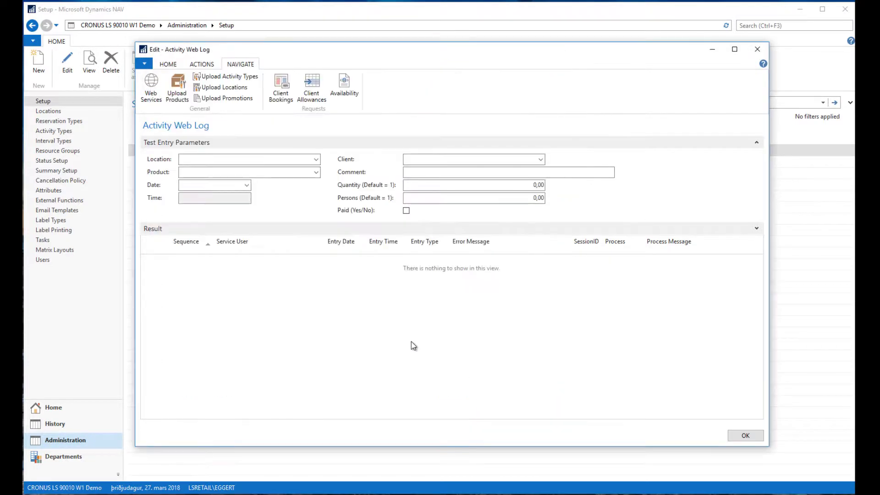
left_click(443, 265)
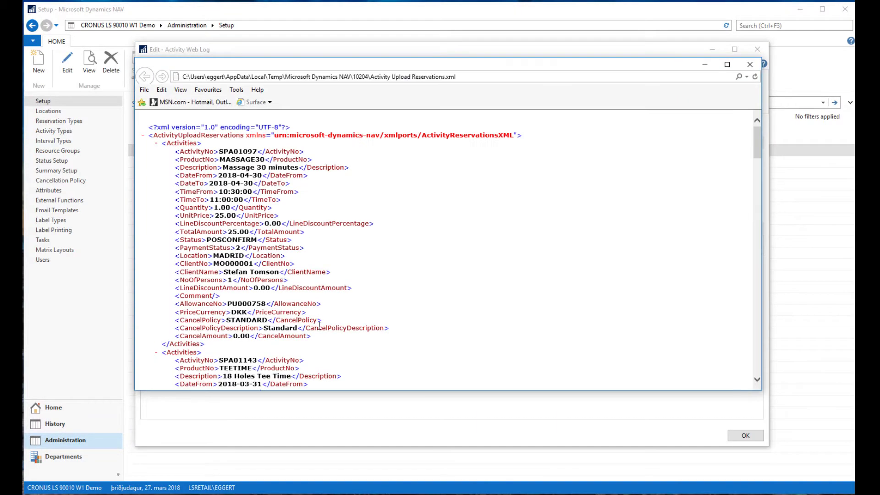
scroll(404, 255, "down", 15)
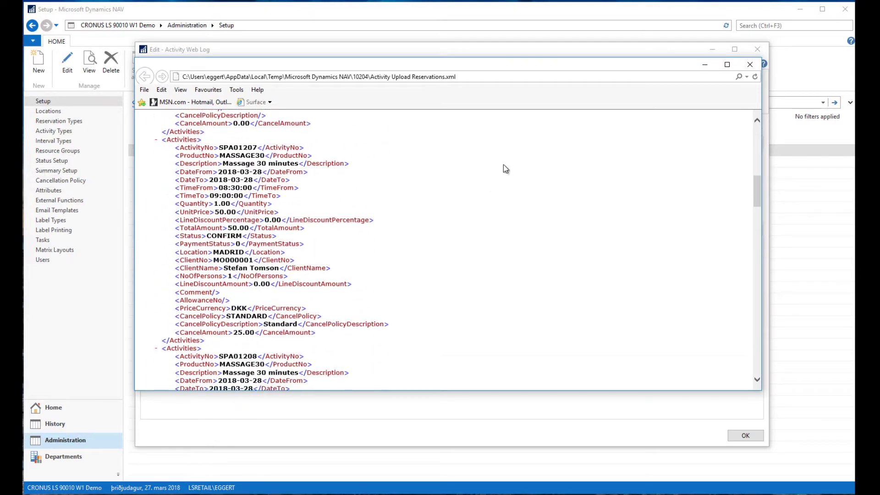
left_click(749, 64)
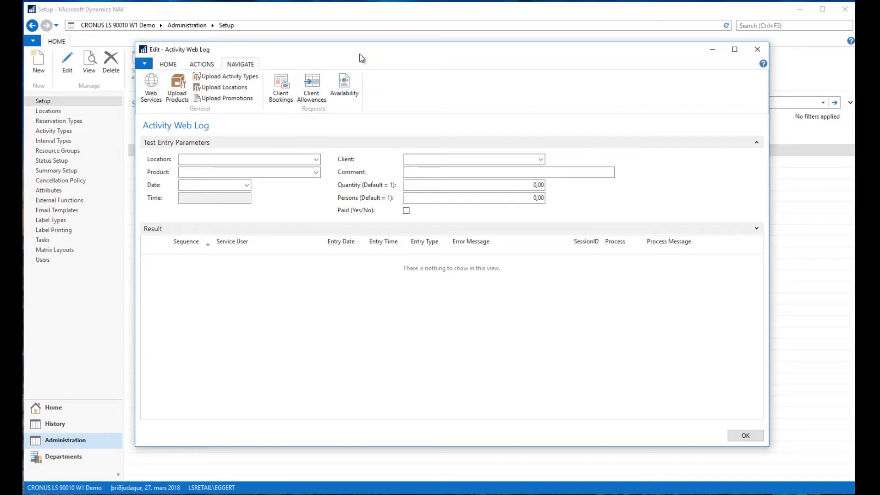
left_click(151, 87)
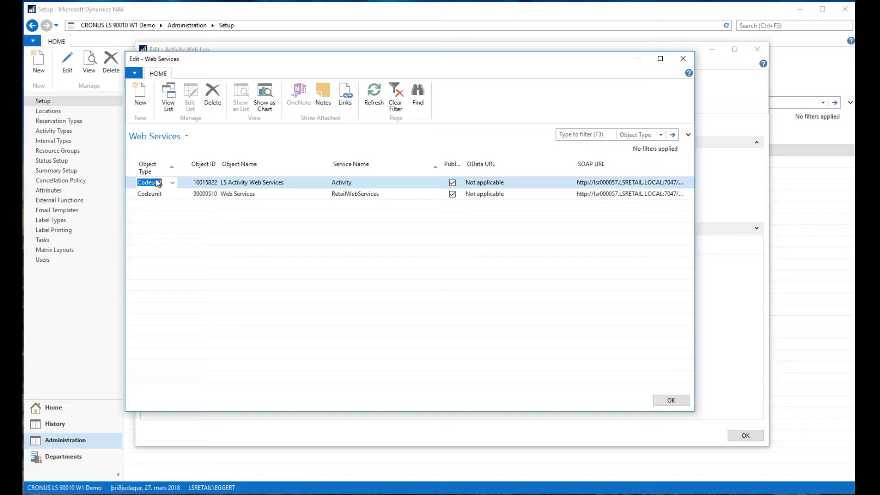
left_click(204, 183)
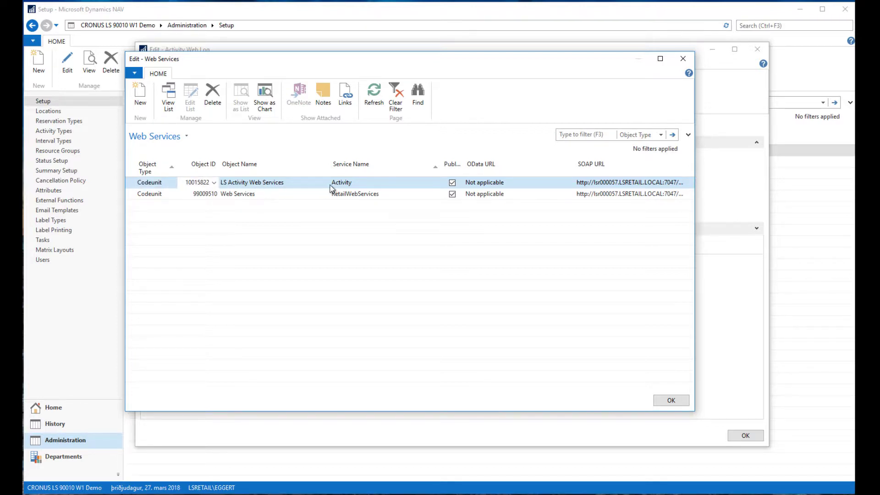
left_click(610, 186)
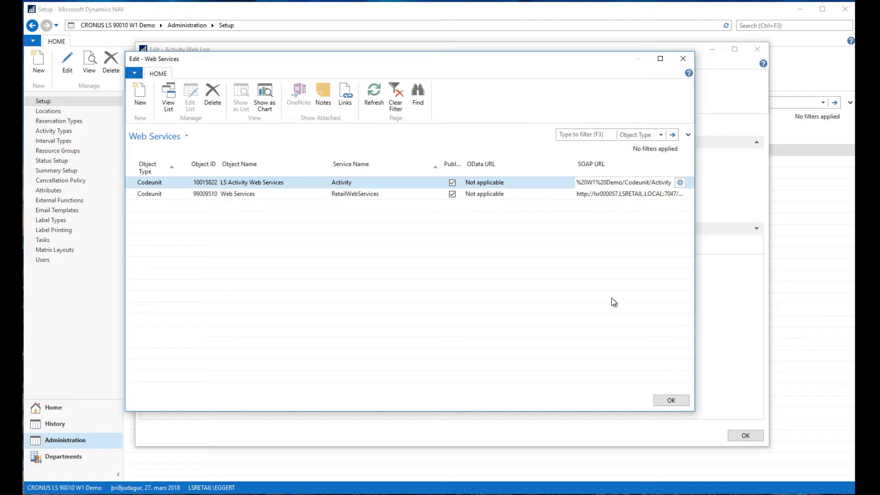
left_click(670, 402)
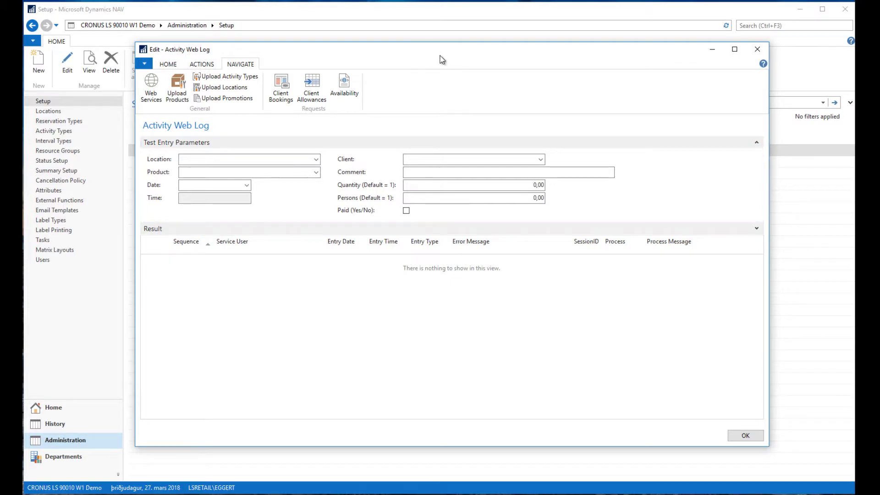
Step: Set the test location to MADRID and the product to MASSAGE30
left_click_drag(440, 55, 448, 53)
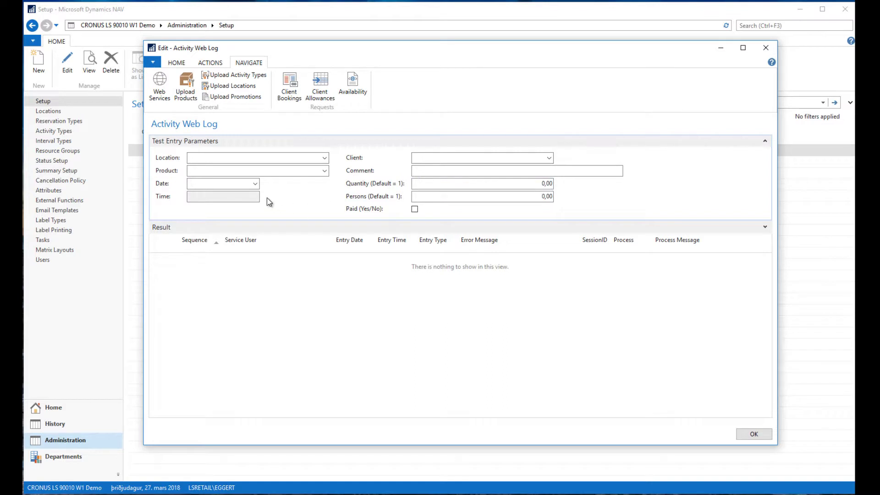
left_click(325, 158)
left_click(238, 198)
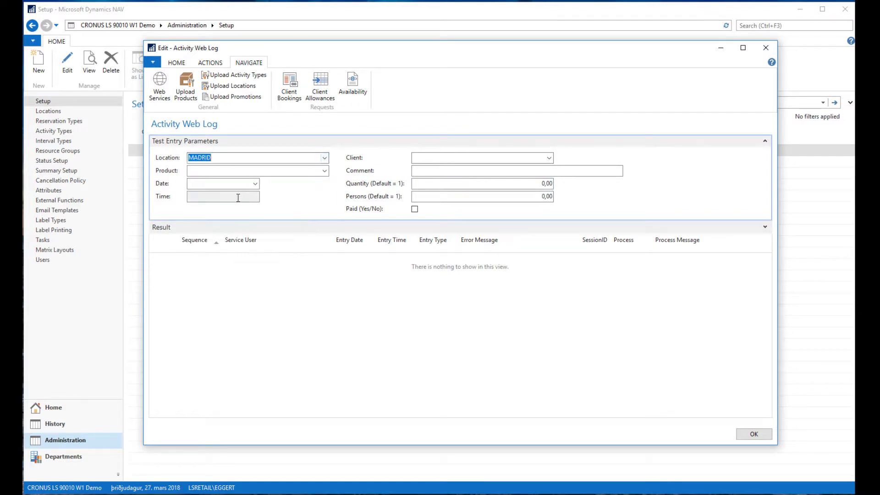
left_click(324, 170)
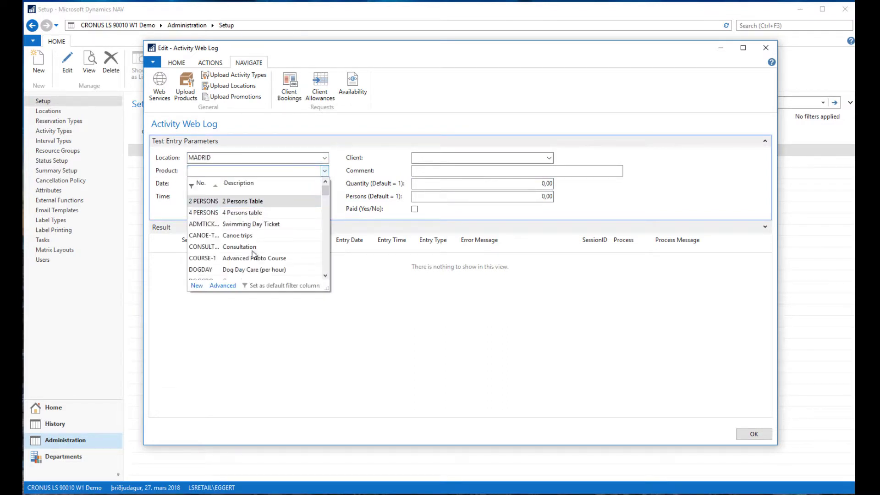
scroll(253, 254, "down", 10)
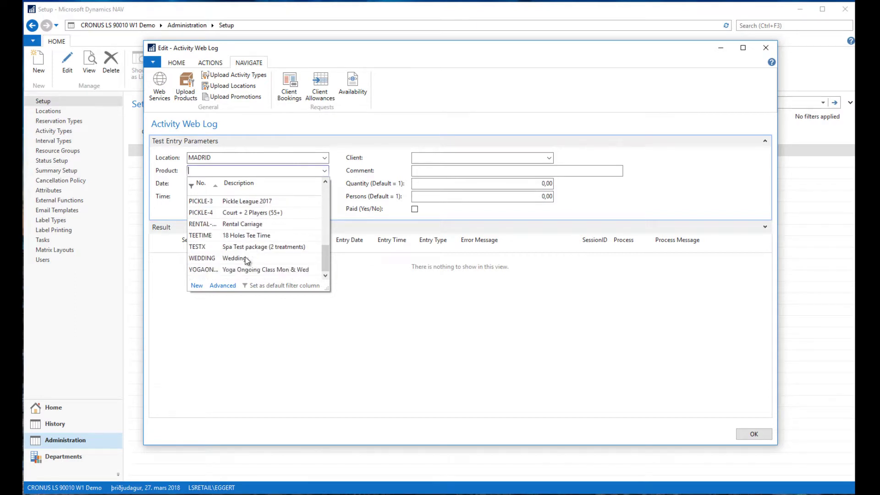
scroll(248, 260, "up", 2)
scroll(247, 260, "down", 2)
scroll(245, 259, "up", 6)
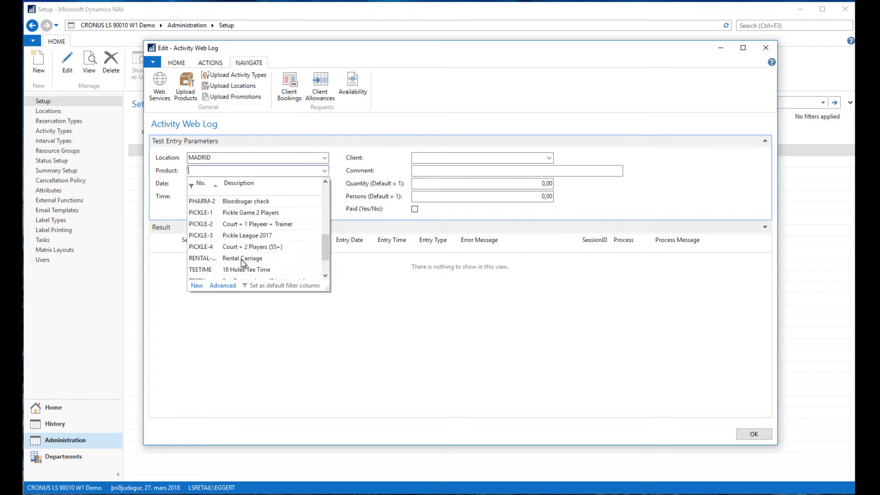
scroll(243, 258, "down", 1)
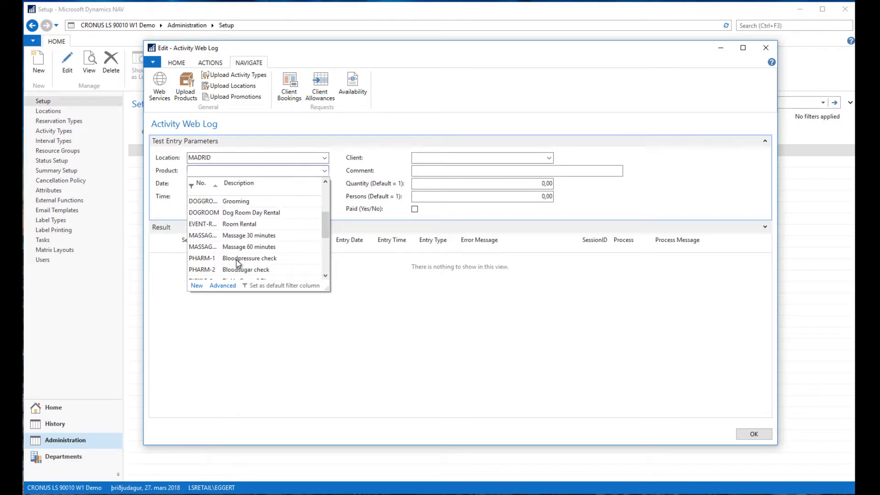
left_click(235, 235)
Step: Set the test date to 30.3.2018 and the client to the first member contact
left_click(255, 183)
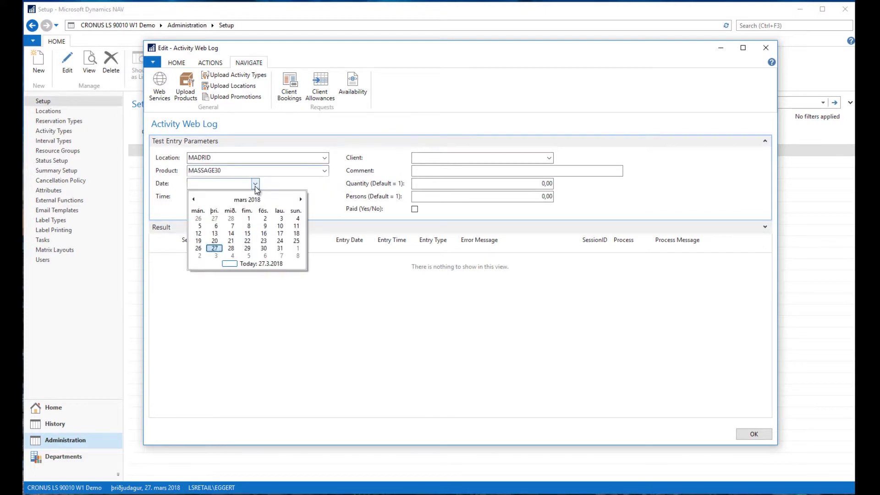
left_click(264, 248)
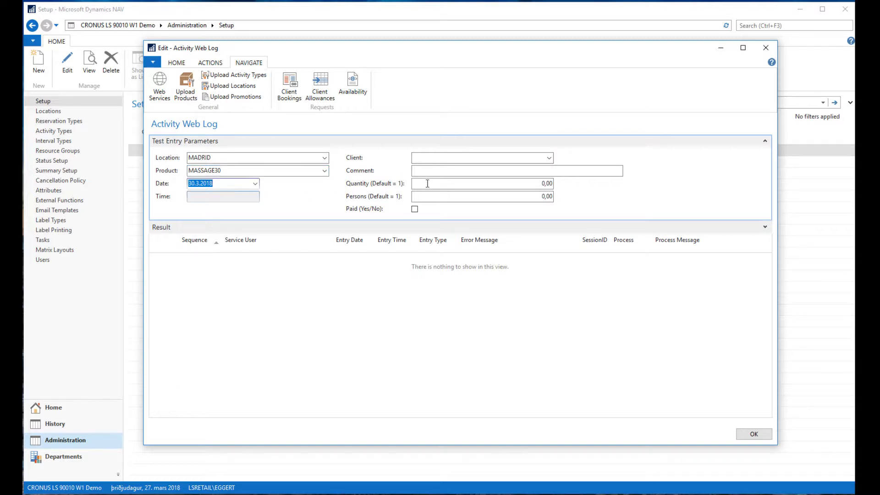
left_click(548, 158)
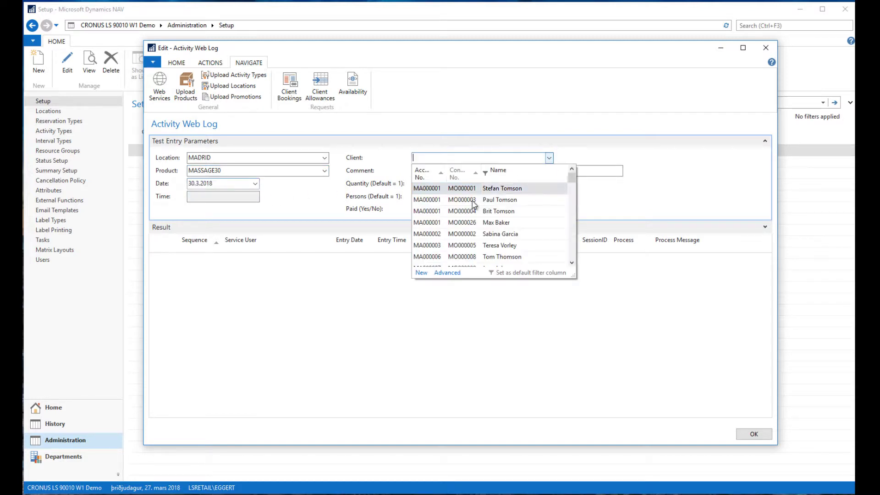
left_click(447, 188)
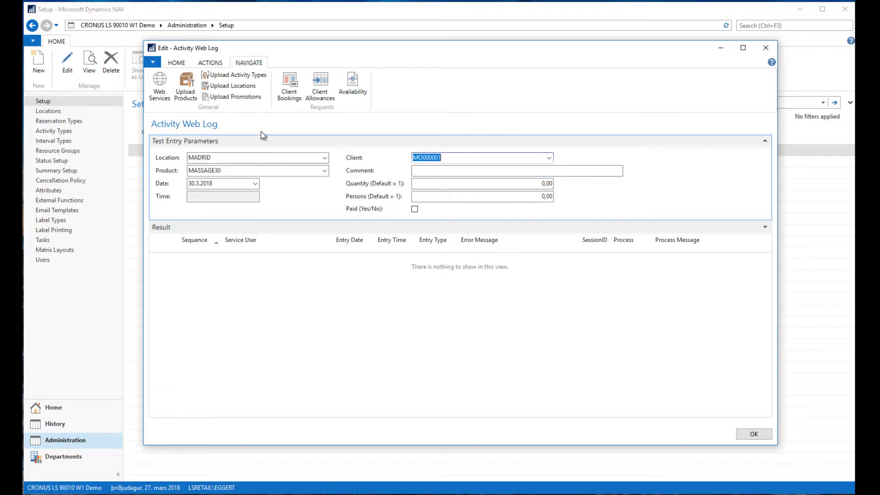
left_click(210, 63)
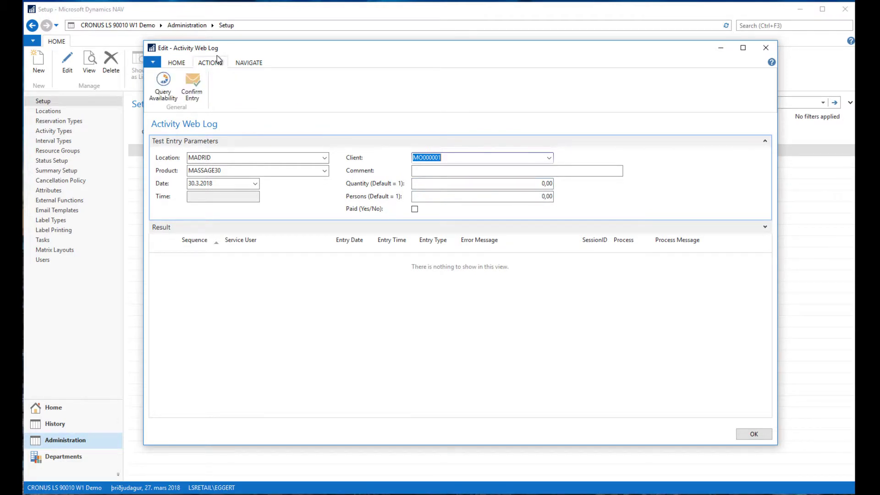
Step: Query MASSAGE30 availability for 30.3.2018, then export the availability response file
left_click(161, 92)
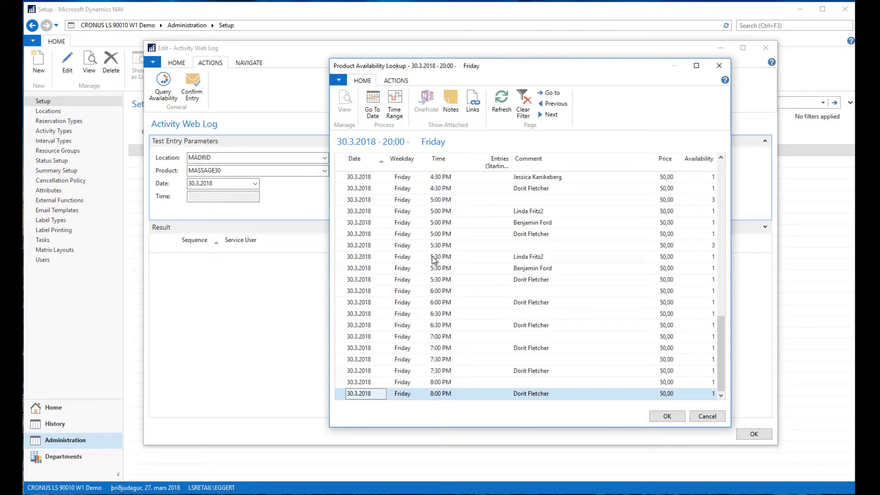
scroll(584, 363, "up", 4)
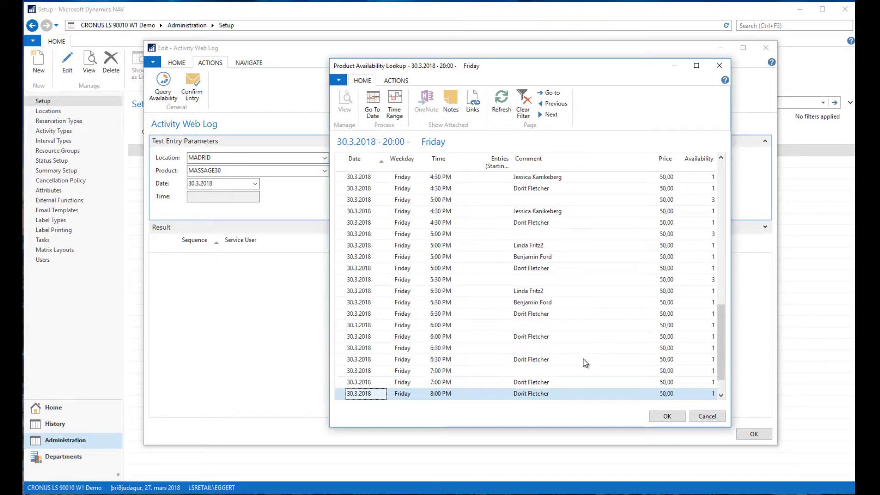
scroll(585, 356, "up", 18)
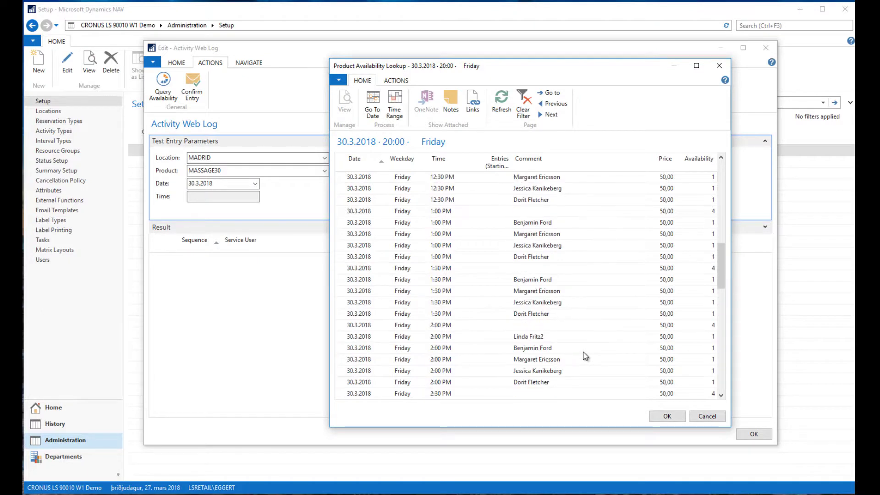
scroll(585, 356, "up", 2)
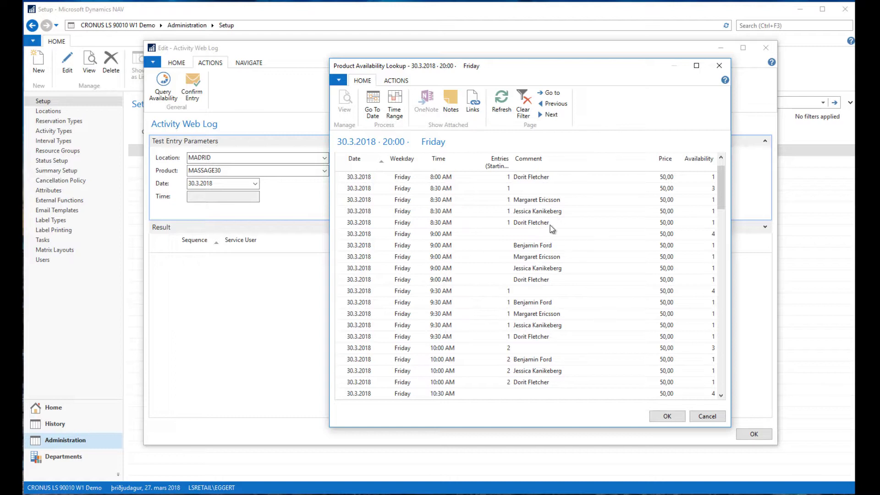
left_click(707, 416)
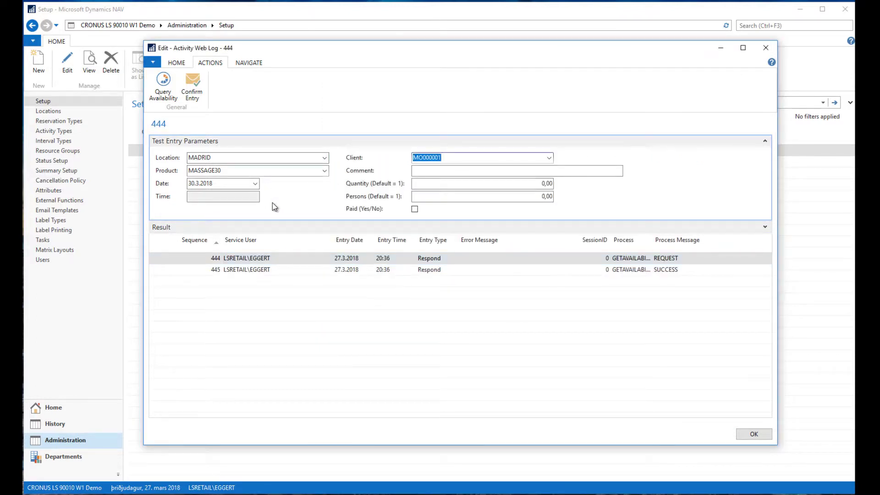
left_click(248, 63)
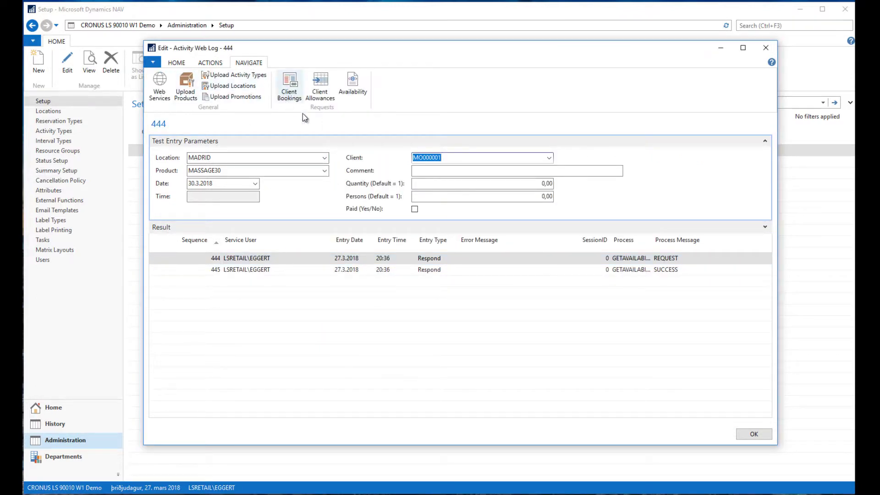
left_click(355, 91)
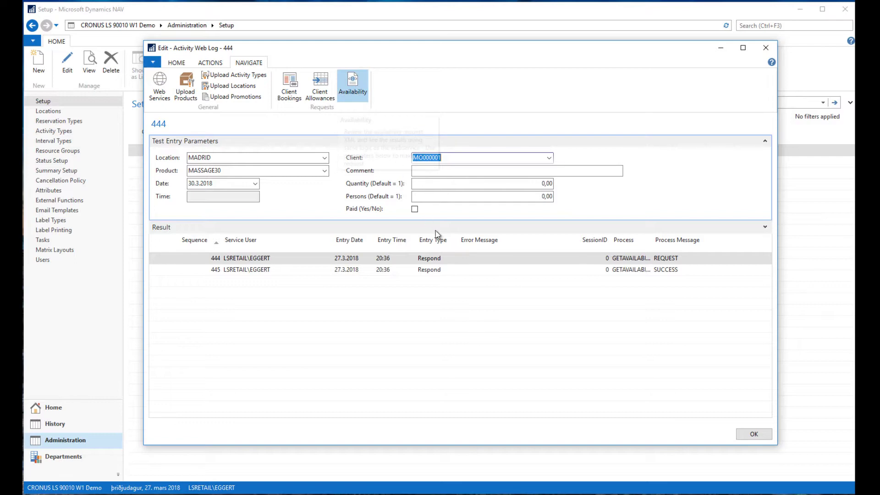
Step: Open Activity Availability Response.xml, scroll through the 2018-03-30 slots, and close it
left_click(452, 264)
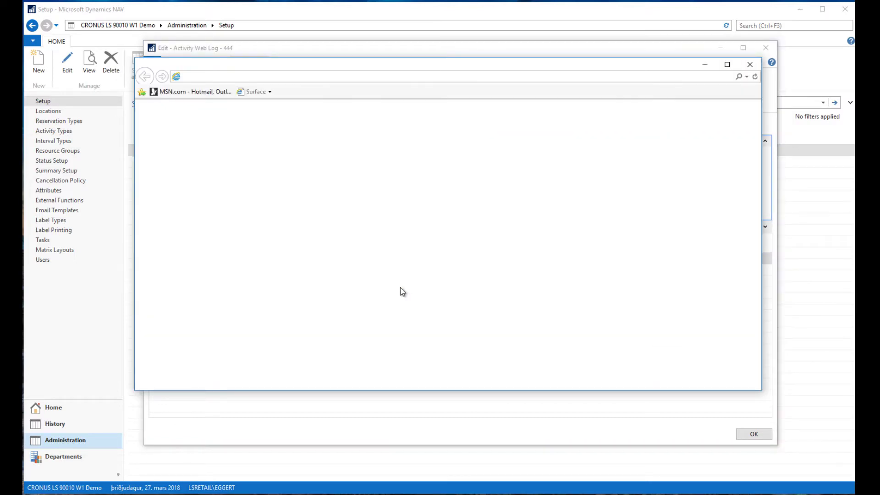
scroll(321, 266, "down", 10)
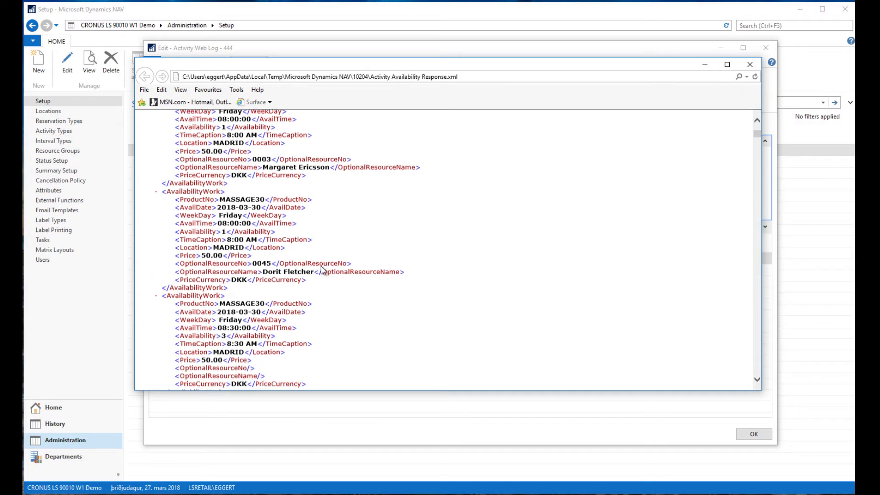
scroll(323, 270, "down", 10)
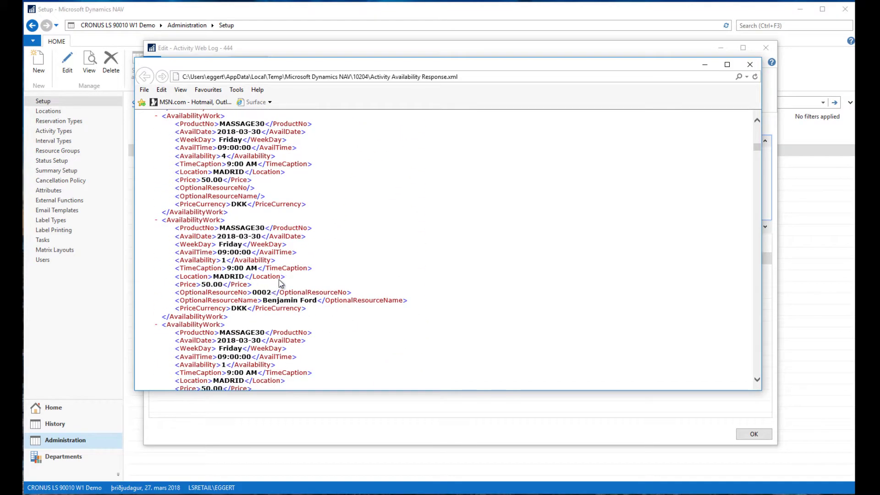
left_click(749, 66)
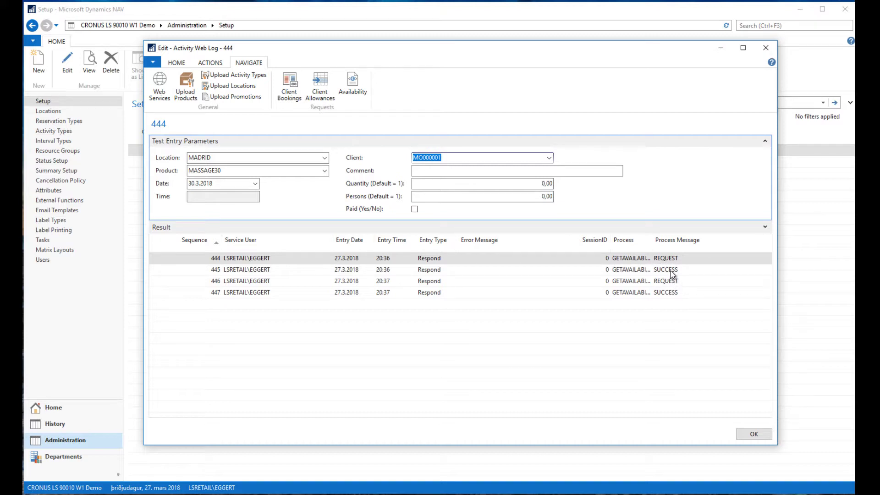
Step: Inspect log entries 445 and 447 and narrow the SessionID column
left_click(672, 271)
left_click(663, 293)
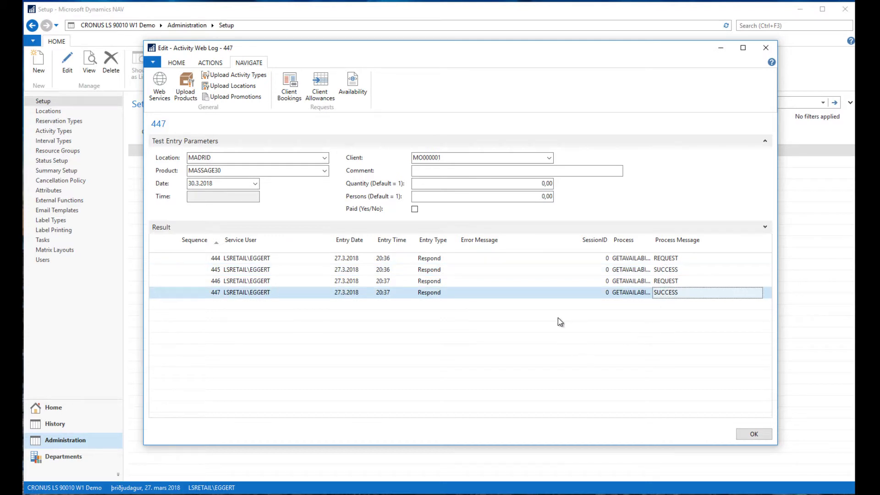
left_click_drag(607, 244, 596, 245)
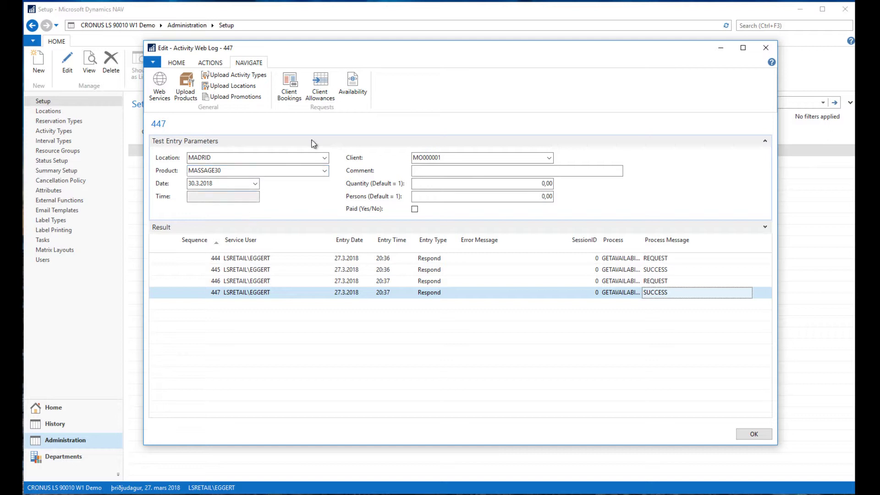
Step: Export a new availability response and review its XML
left_click(352, 87)
left_click(453, 262)
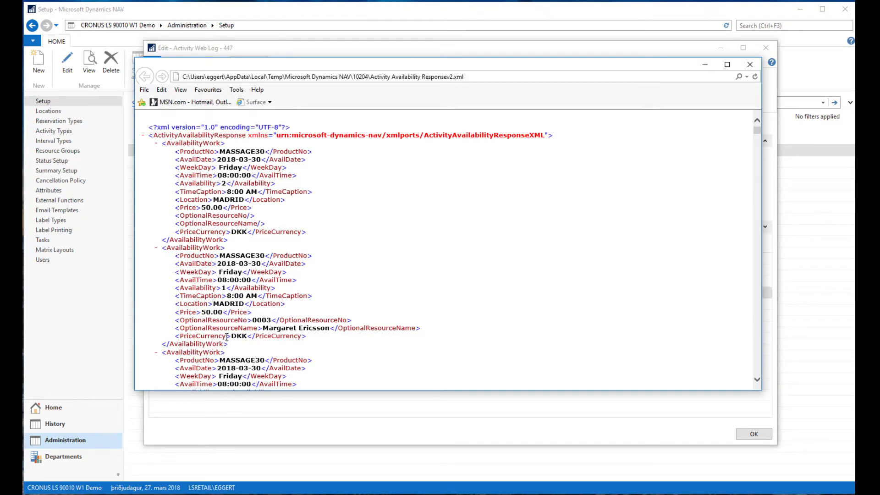
scroll(242, 313, "down", 2)
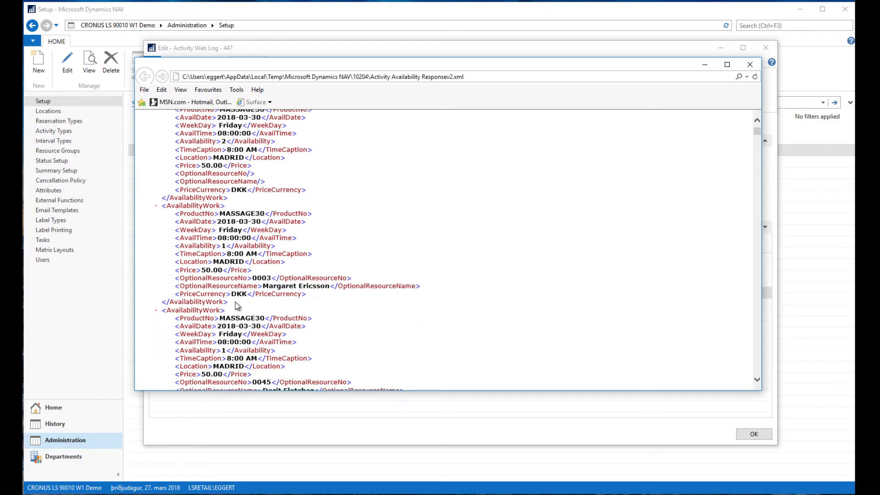
left_click(749, 68)
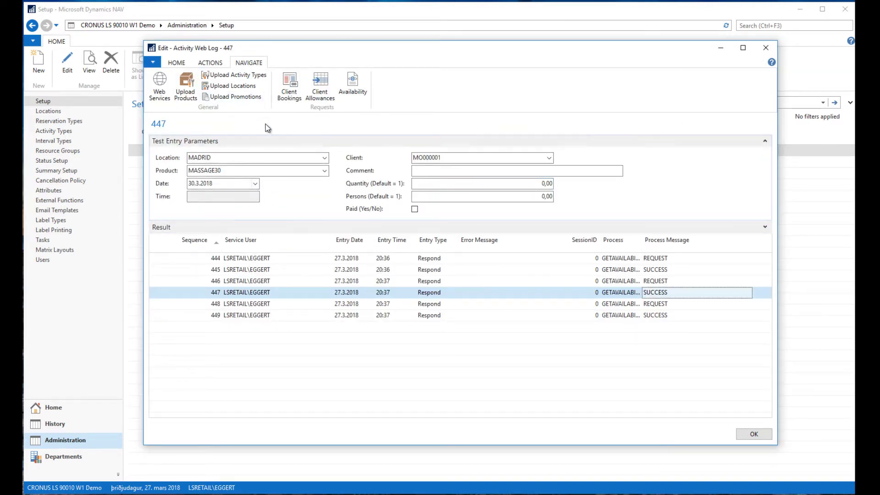
Step: Skip another export, query availability, and choose the 5:00 PM slot as test time 17:00
left_click(352, 86)
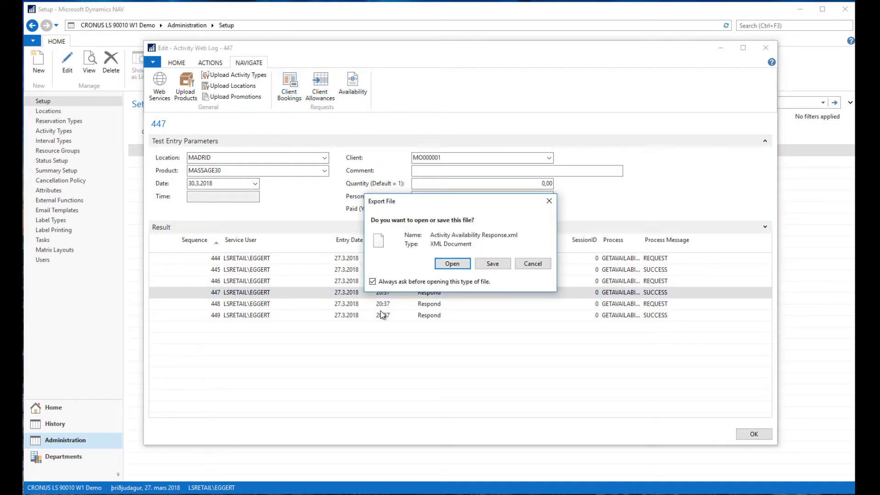
left_click(533, 264)
left_click(210, 62)
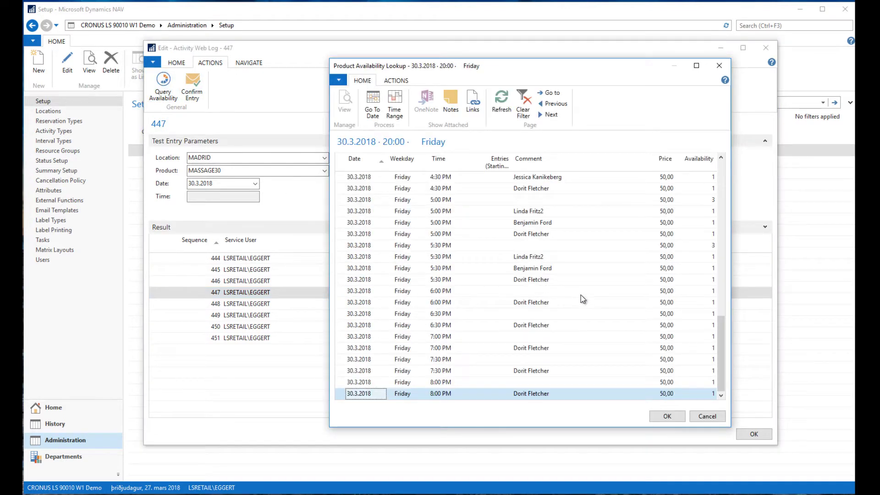
scroll(505, 356, "up", 3)
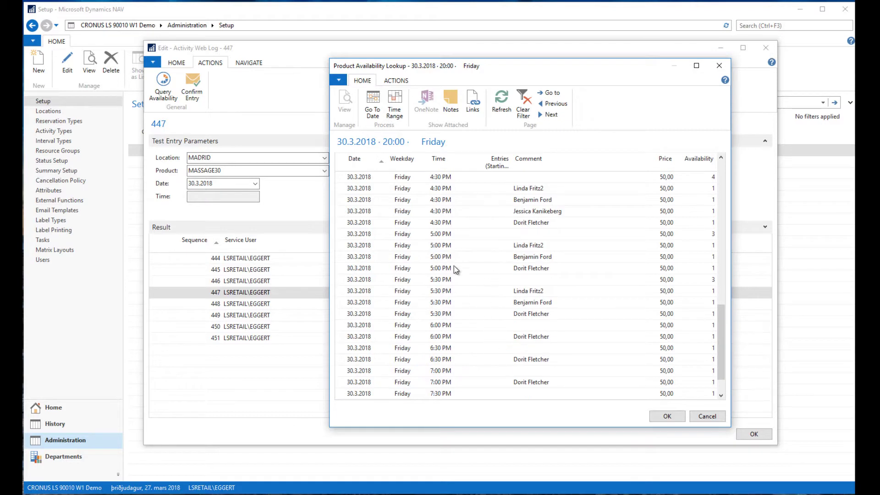
left_click(445, 257)
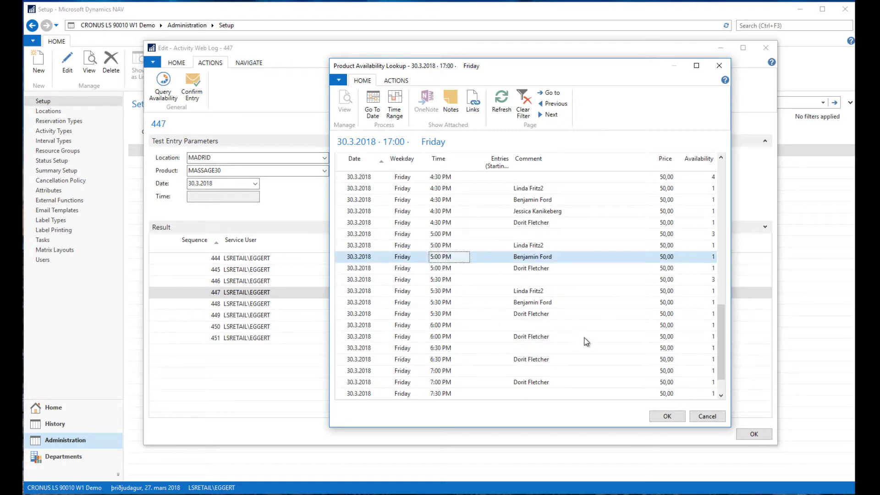
left_click(667, 416)
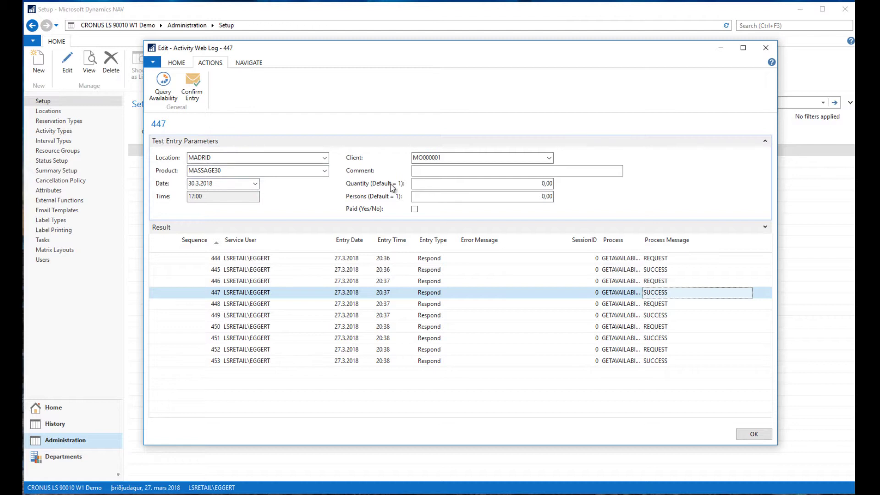
Step: Confirm the 17:00 entry and read log entries 454 and 455 showing booking SPA01221
left_click(194, 85)
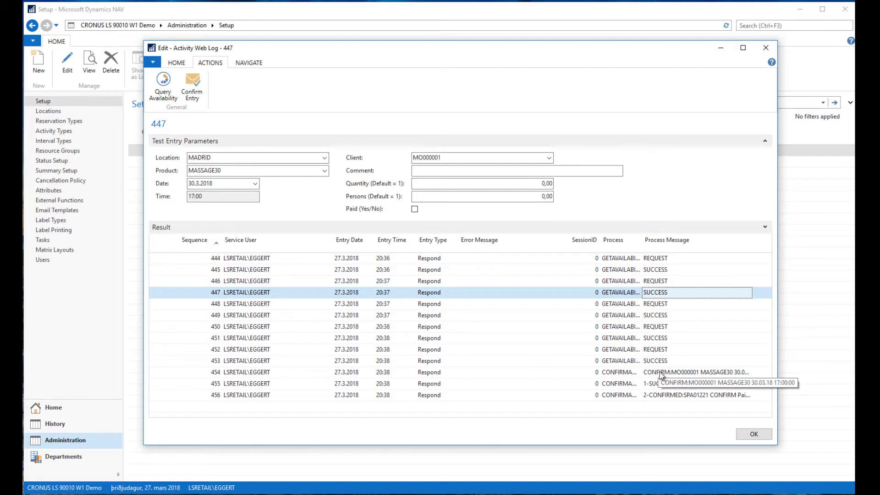
left_click(659, 372)
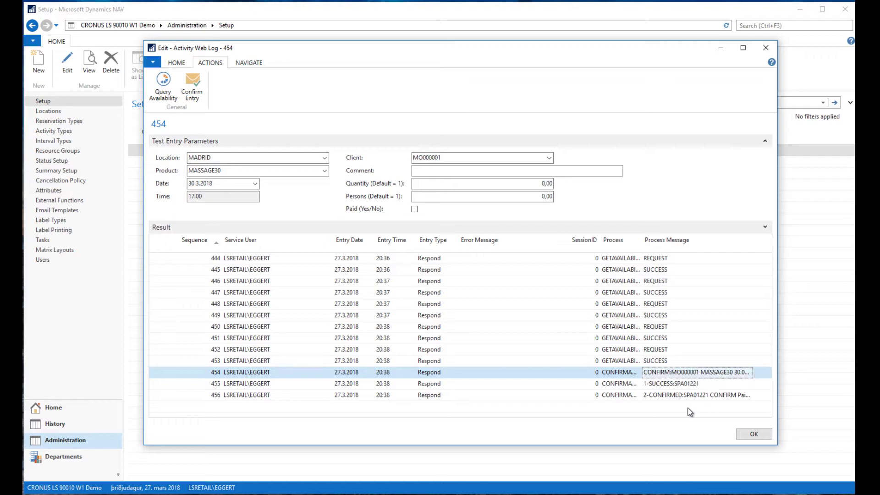
left_click(678, 384)
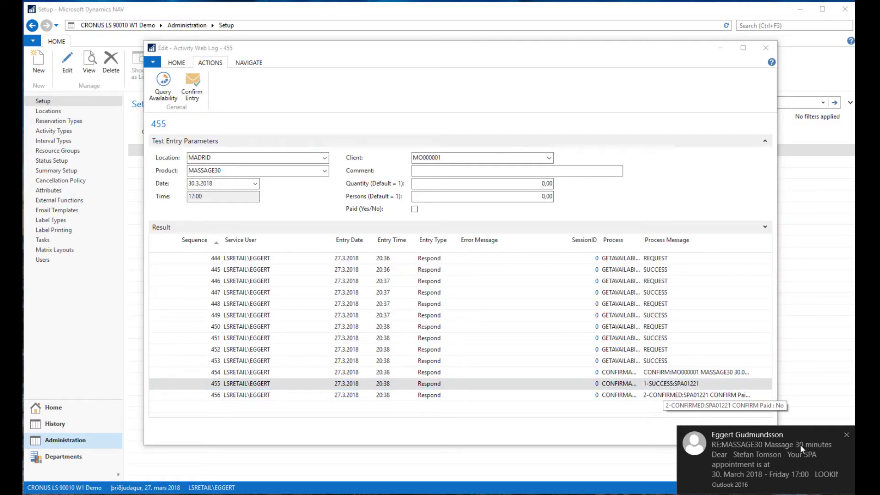
Step: View the RE:MASSAGE30 confirmation email with the SPA01221 PDF attachment, then close it
left_click(770, 430)
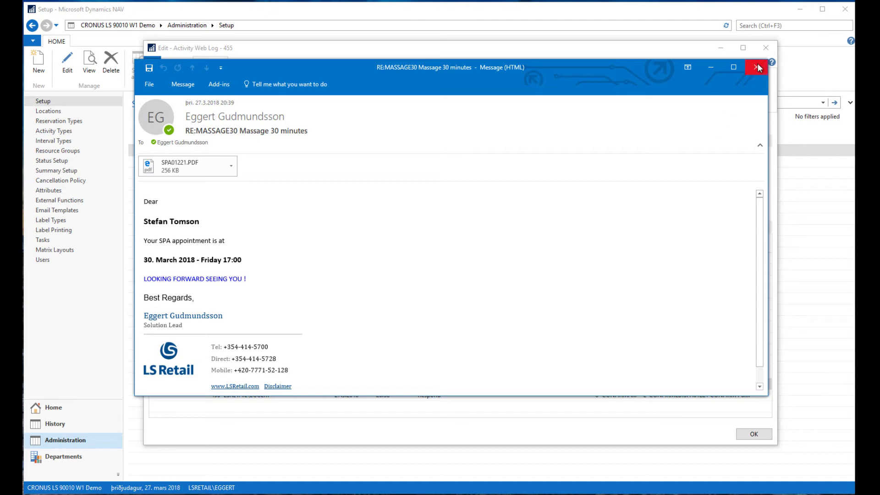
left_click(756, 69)
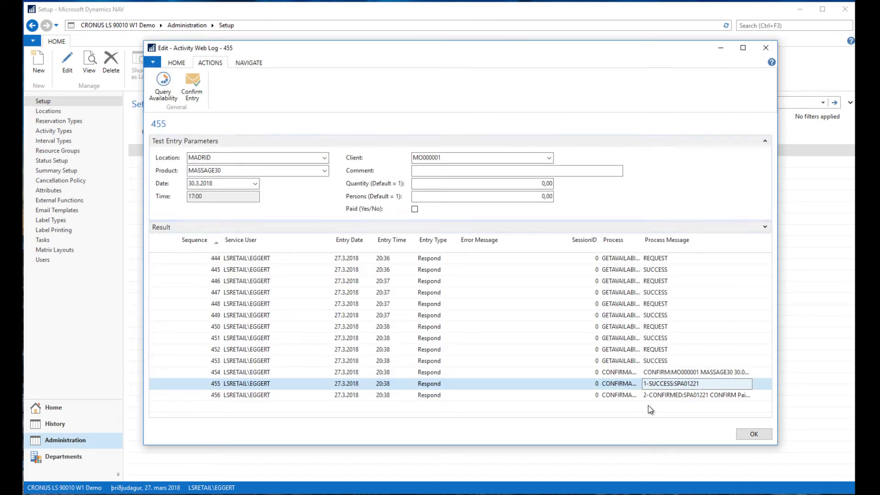
Step: Select log entry 456 (CONFIRMED:SPA01221) and show the Home ribbon commands
left_click(678, 397)
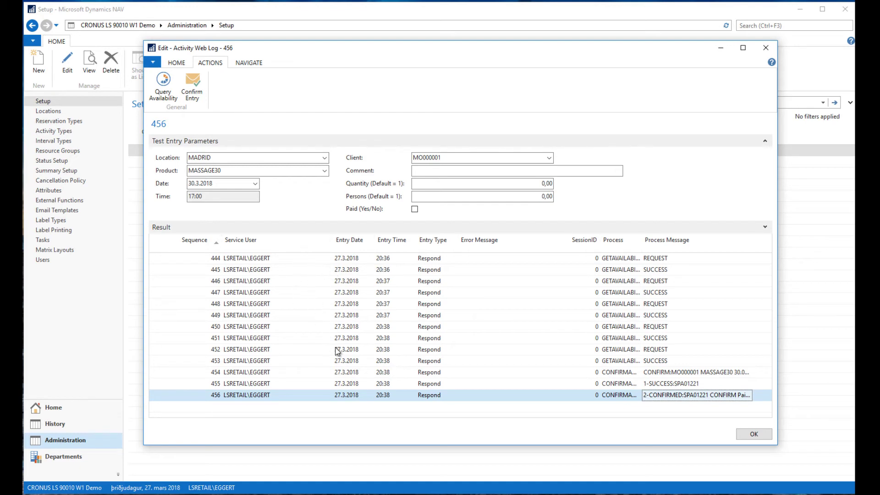
left_click(182, 65)
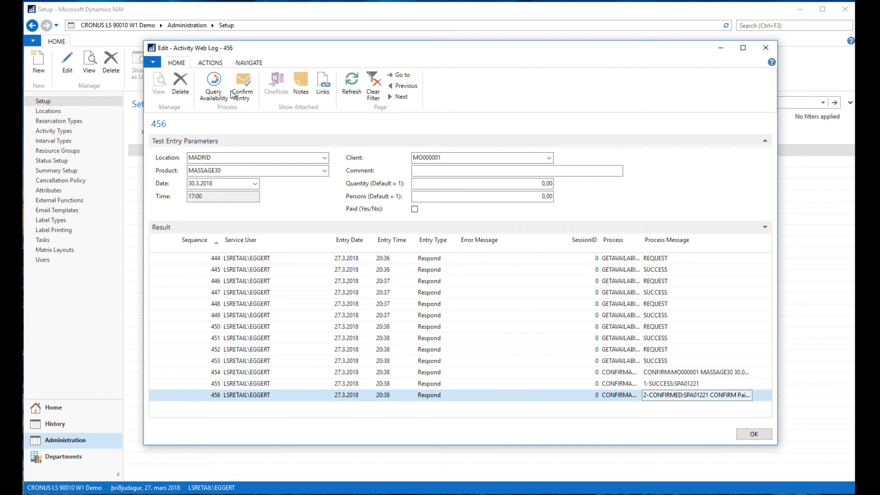